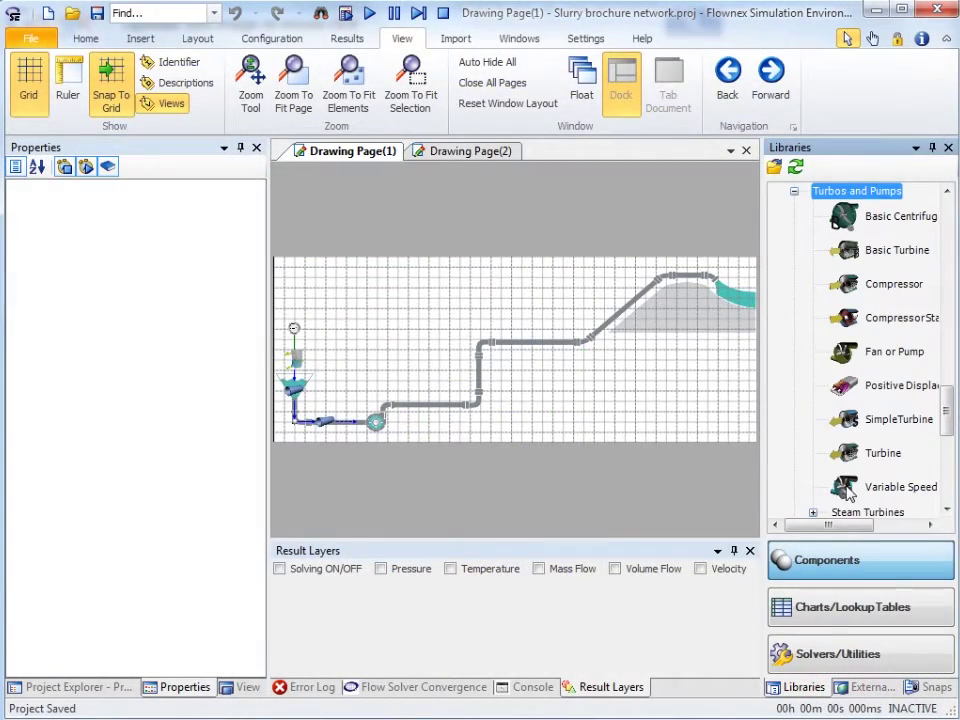
Insert a variable speed pump and two pipes into the pipe line
drag(848, 488, 386, 420)
scroll(950, 420, up, 5)
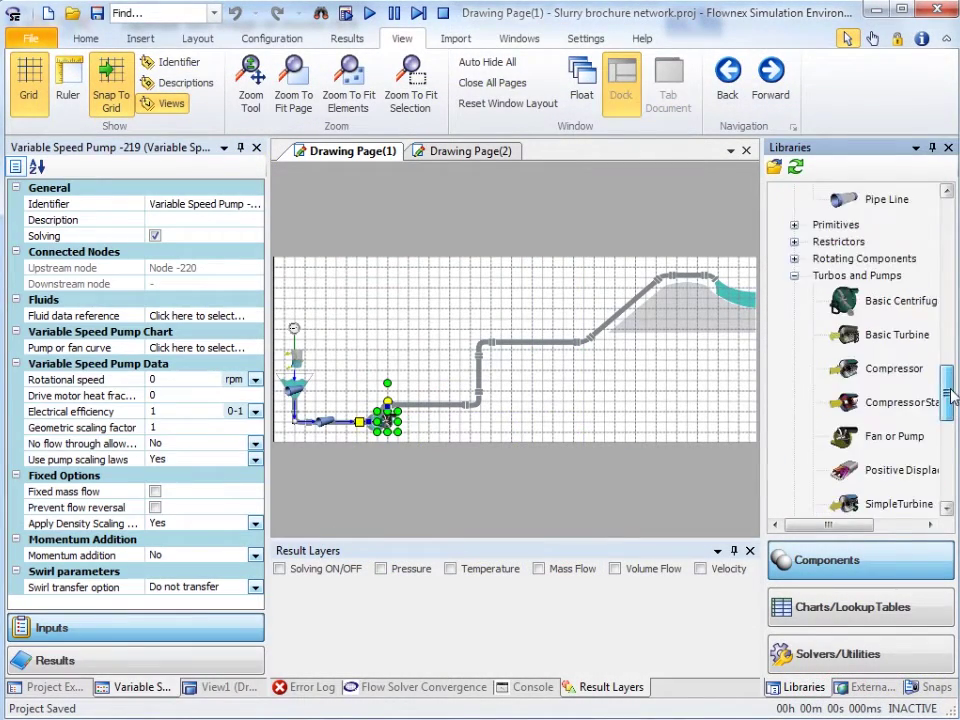
drag(845, 385, 505, 380)
drag(875, 385, 513, 363)
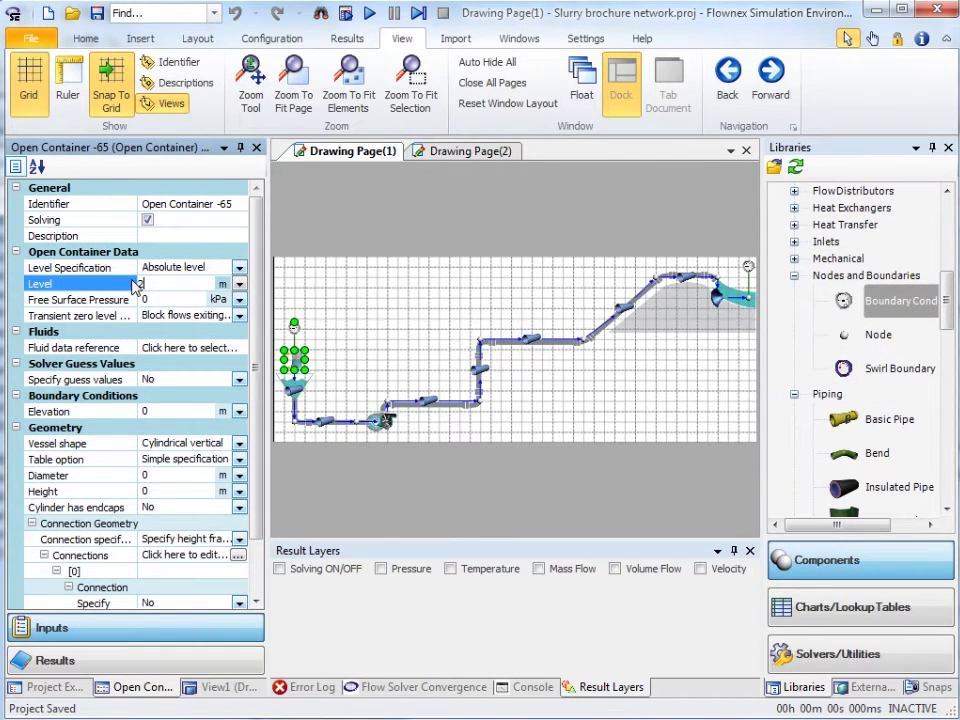
Set the open container to 100 kPa free surface pressure, 10 m elevation and 3 m diameter
click(160, 299)
text(100)
click(170, 412)
text(10)
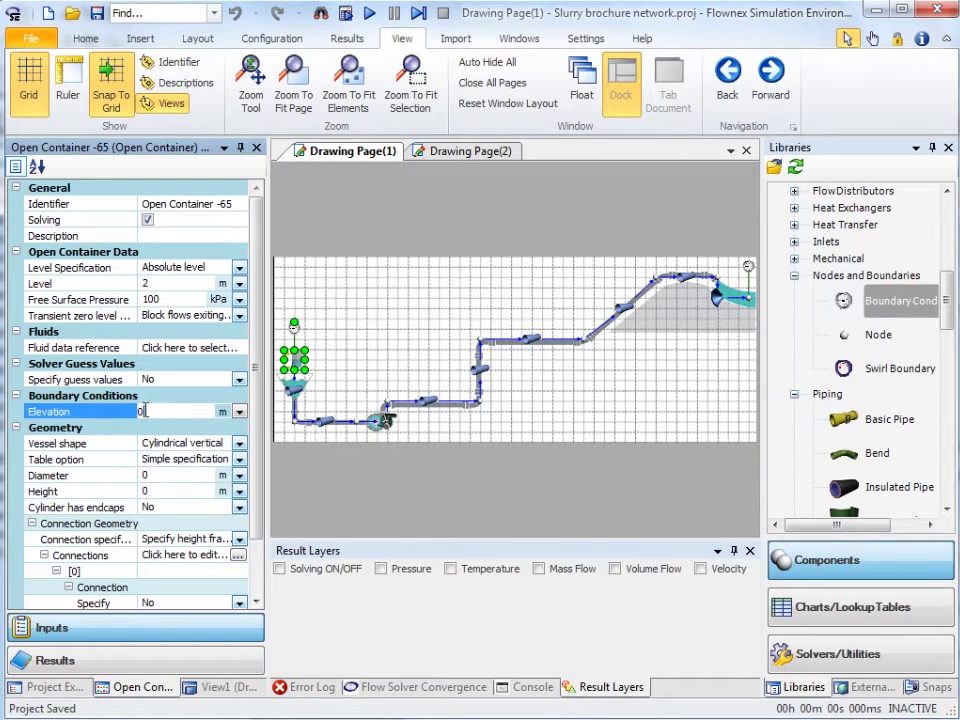
click(170, 483)
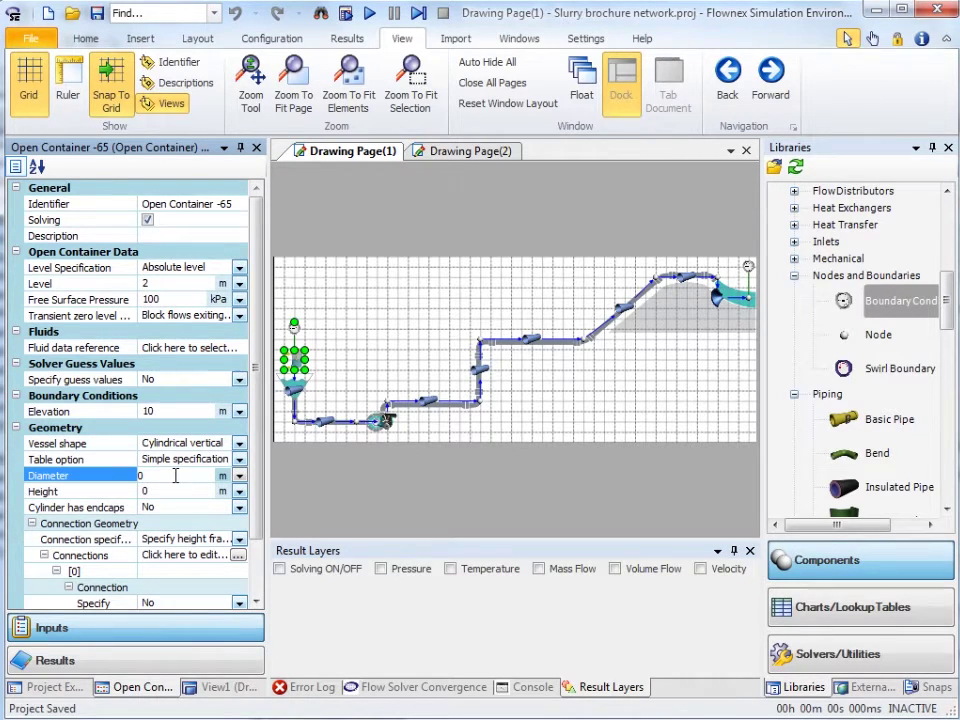
text(3)
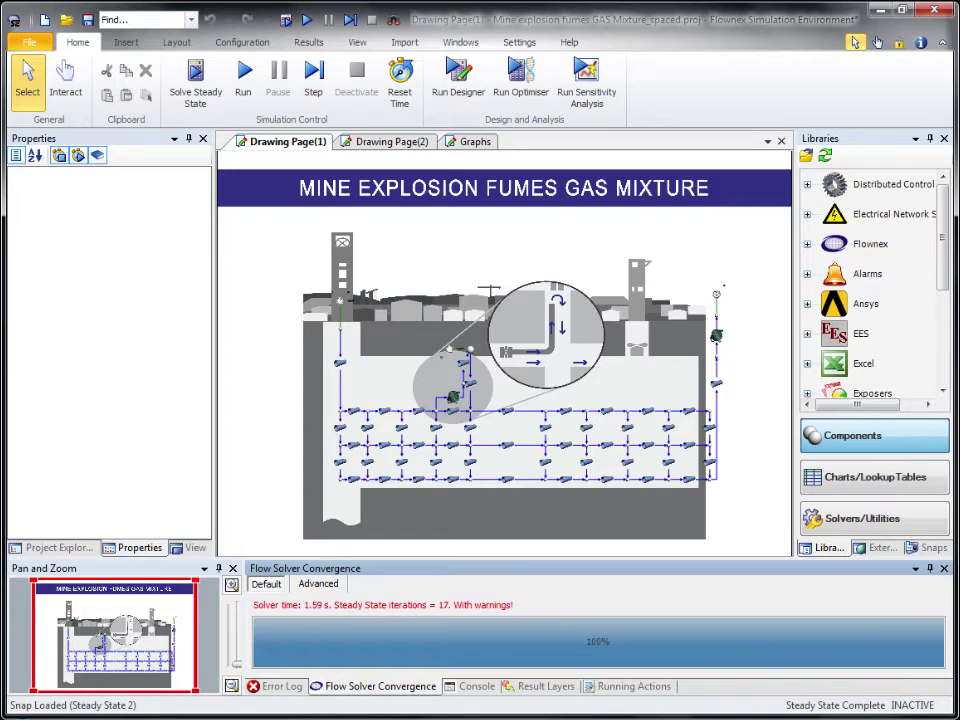
Solve the mine explosion fumes network to steady state again, letting convergence reach 100%
click(470, 348)
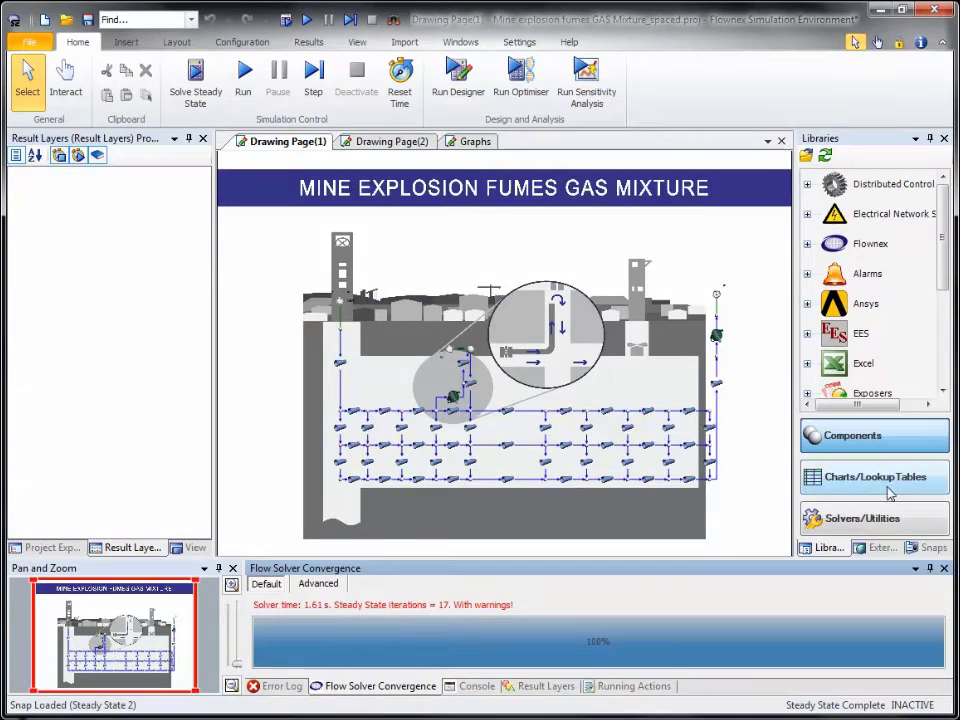
click(203, 90)
click(717, 337)
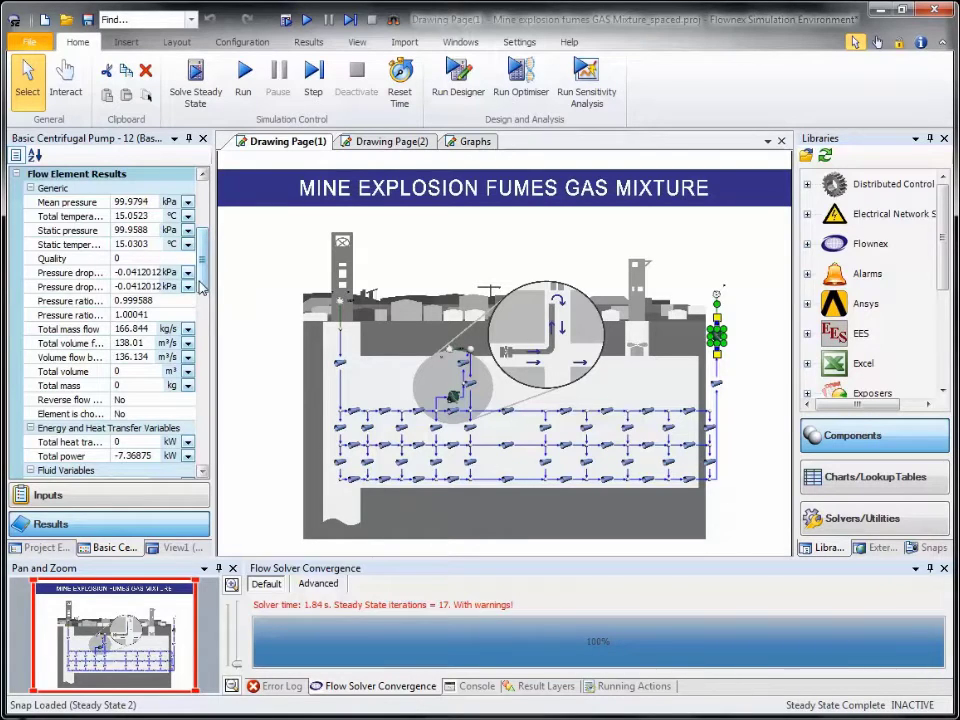
drag(200, 287, 196, 320)
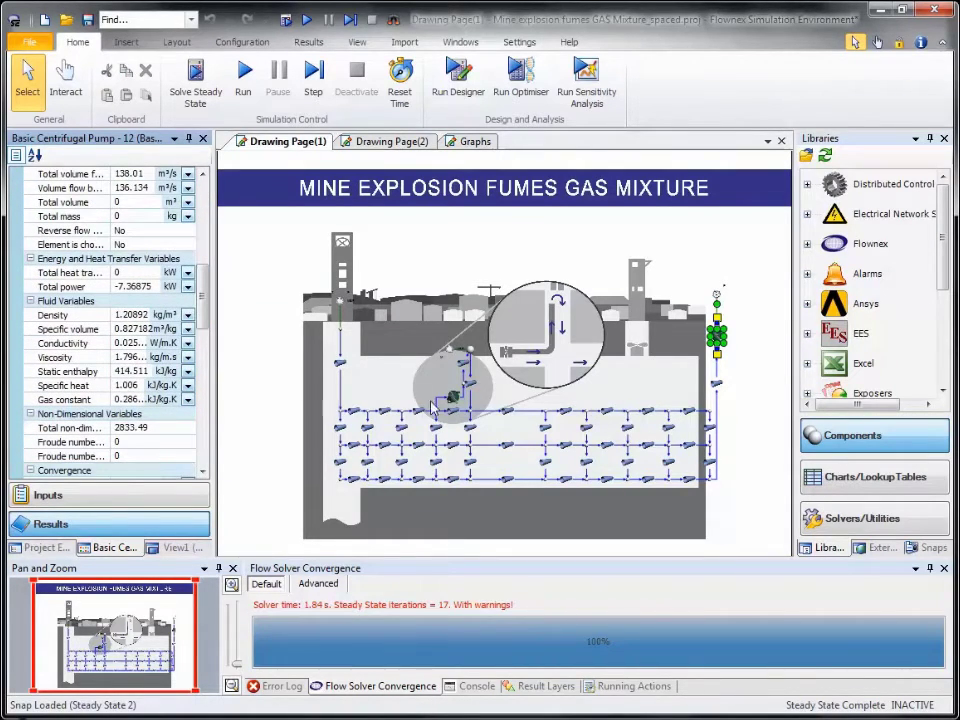
click(469, 411)
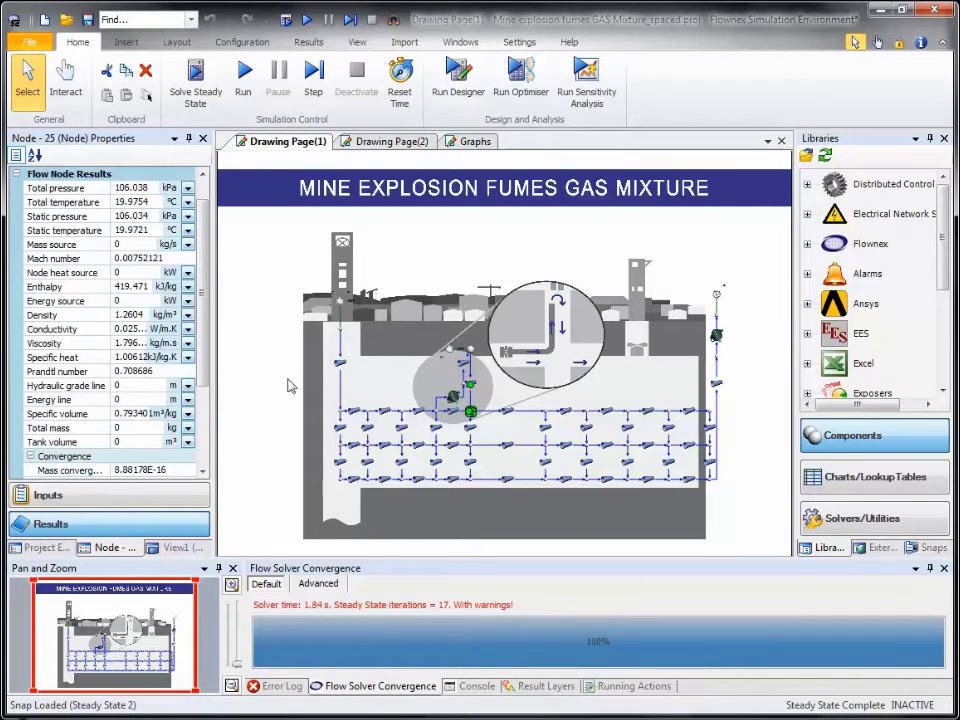
drag(203, 300, 200, 372)
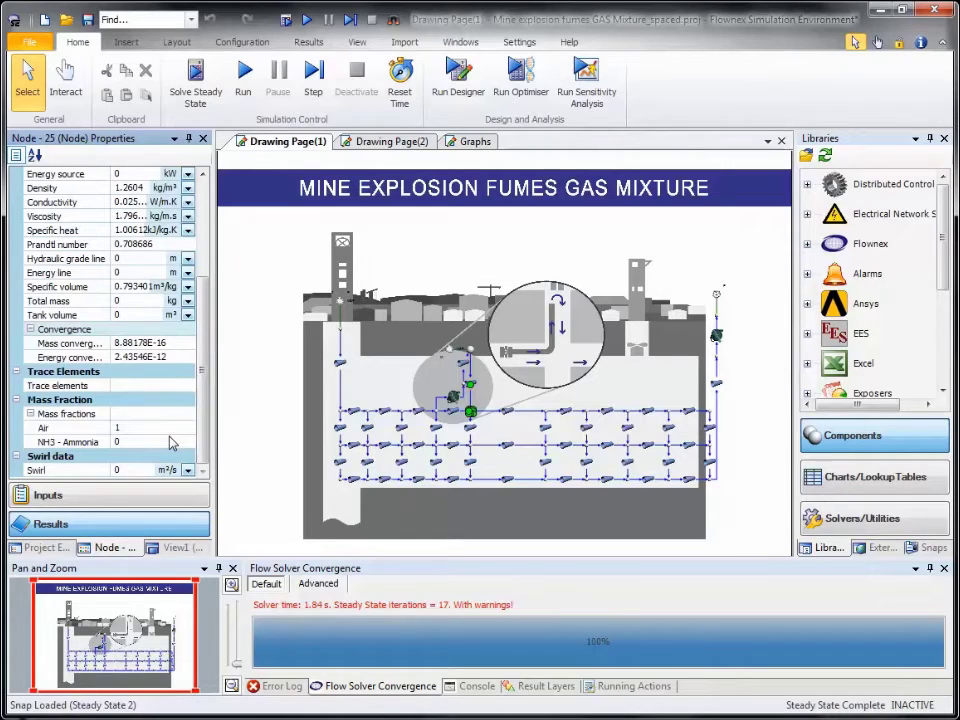
click(500, 414)
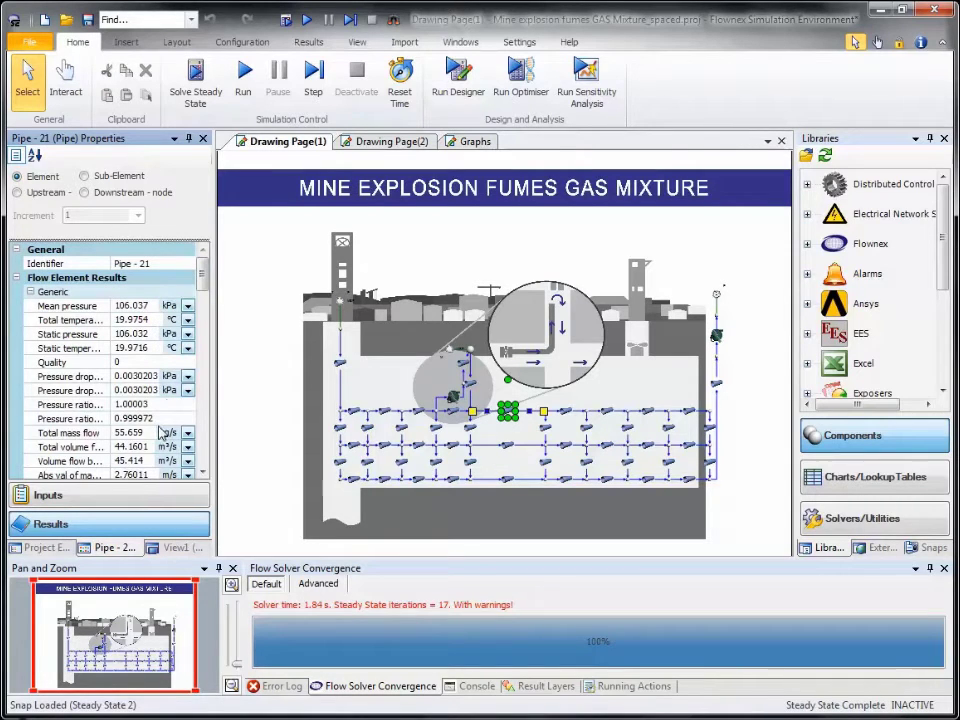
scroll(203, 304, down, 3)
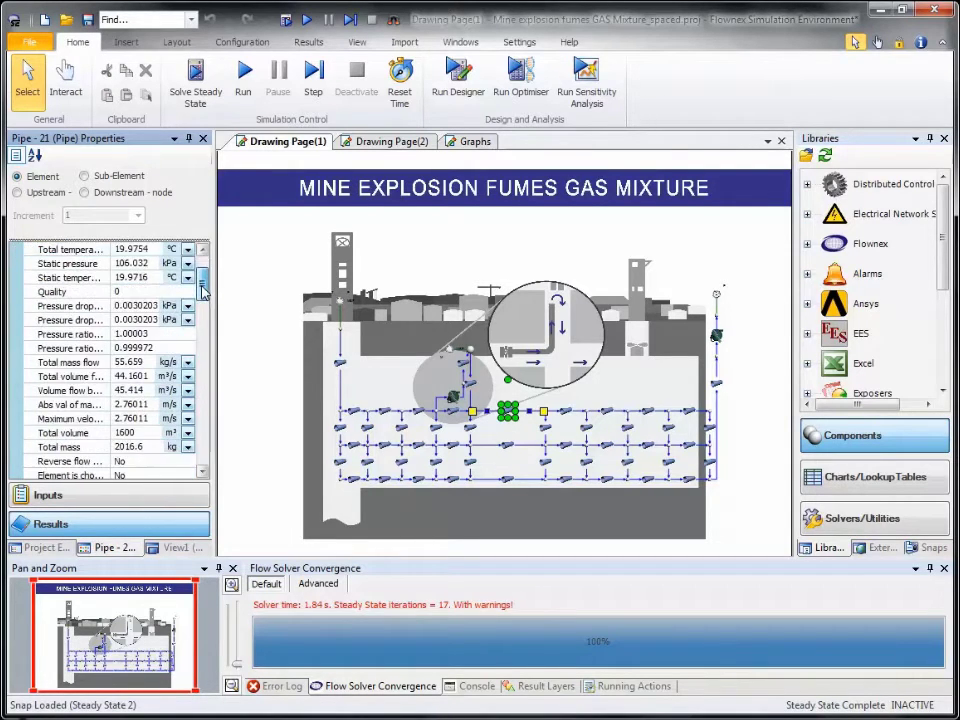
drag(203, 302, 203, 337)
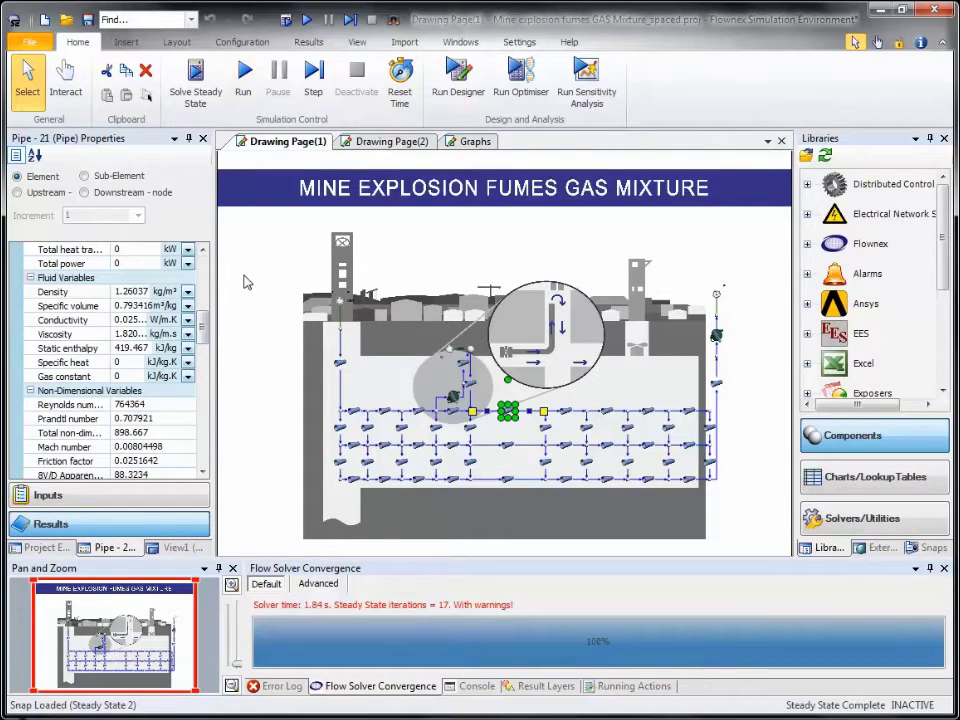
click(244, 275)
Run the transient and review the static pressure and NH3 concentration graphs
click(245, 80)
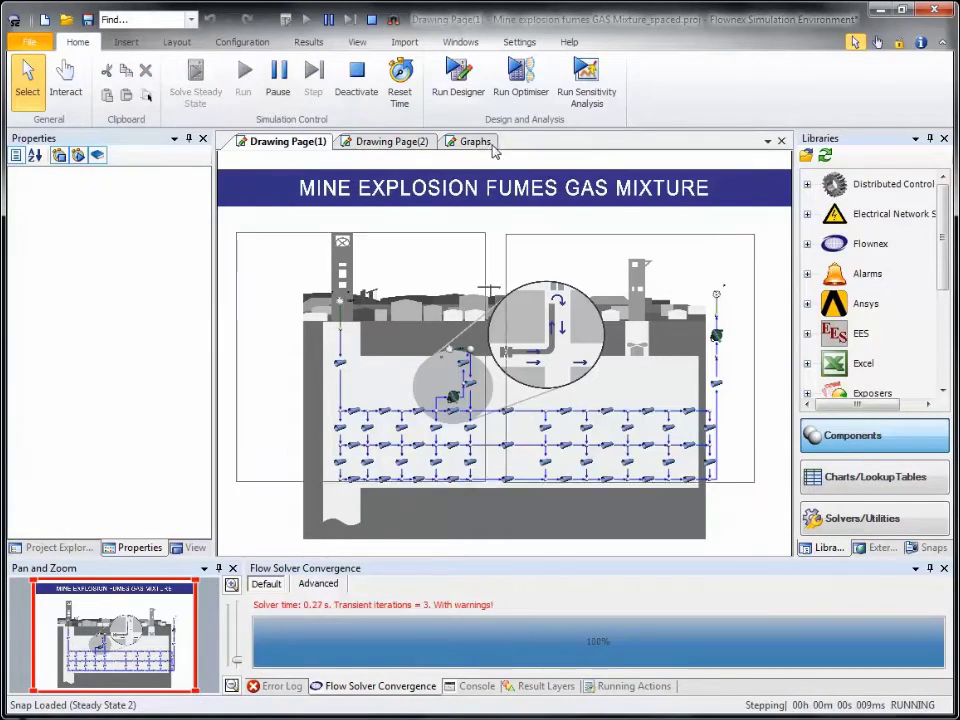
click(489, 146)
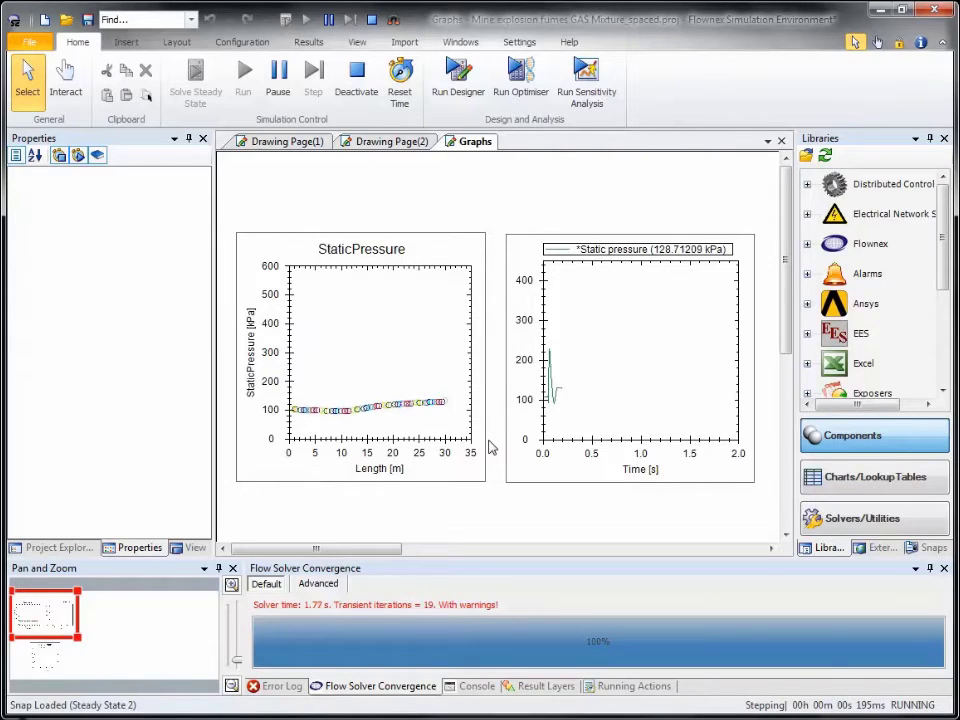
drag(787, 298, 787, 480)
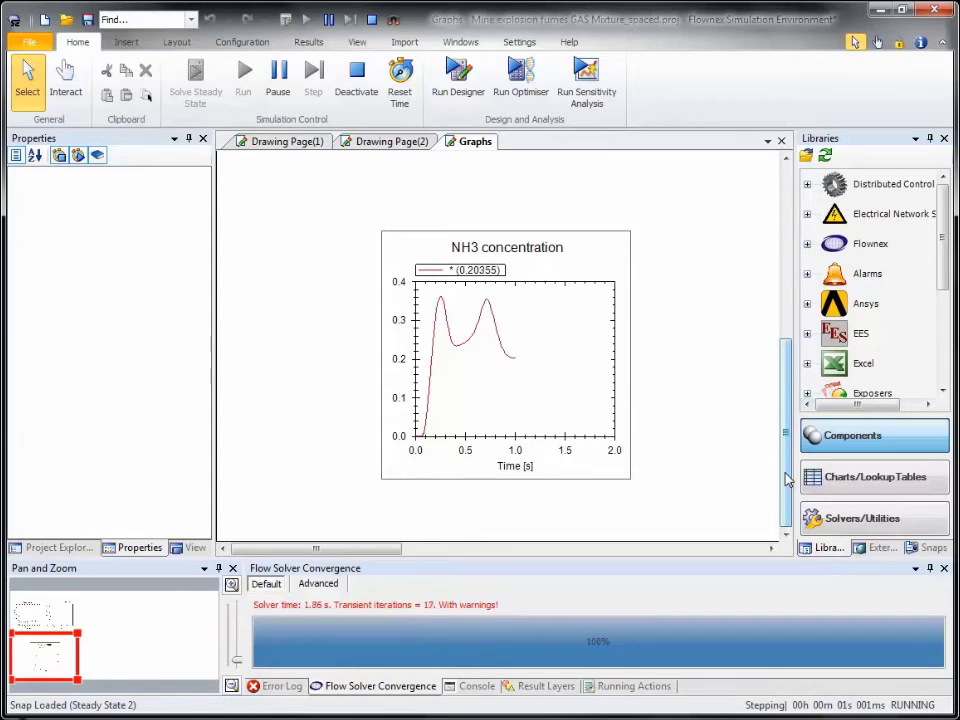
click(287, 141)
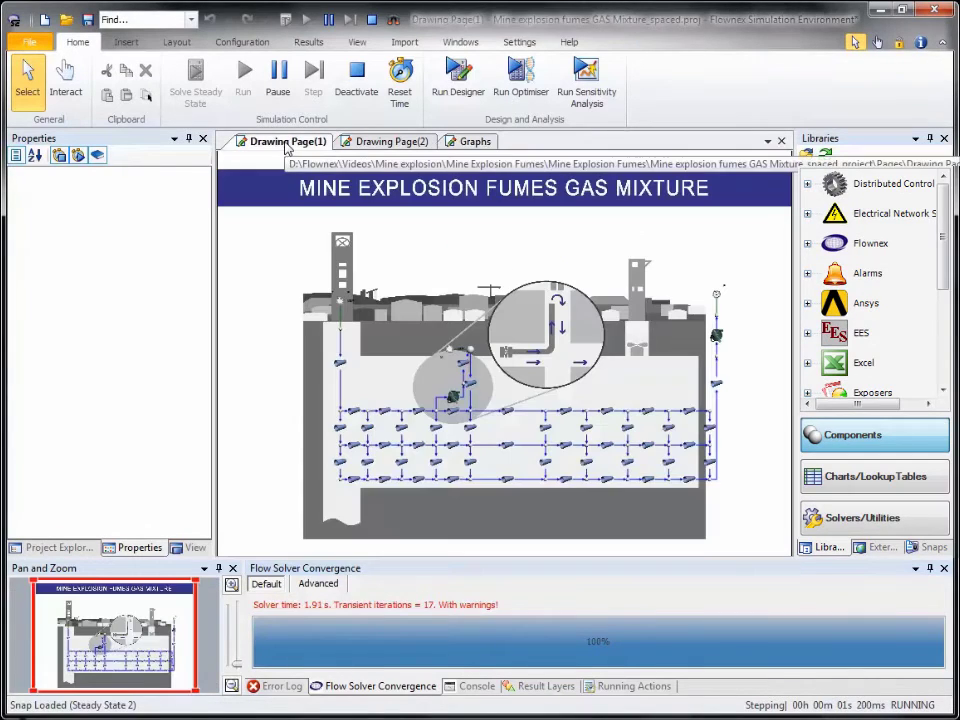
Show and then hide the ANFO Gas result layer, then bring up the Steady State 2 snap's options
click(545, 686)
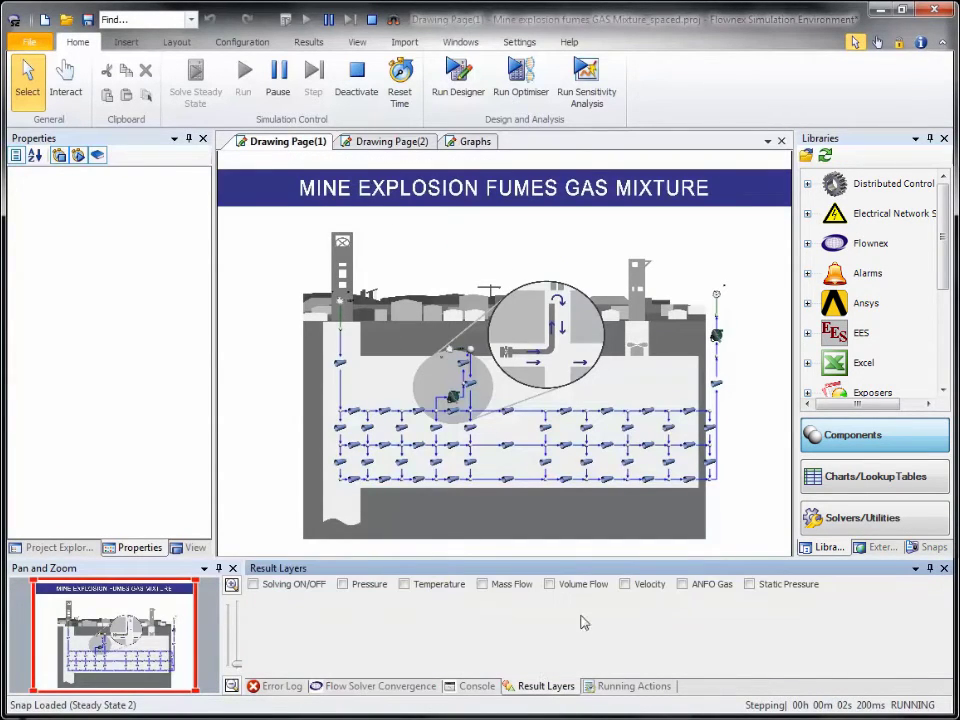
click(683, 584)
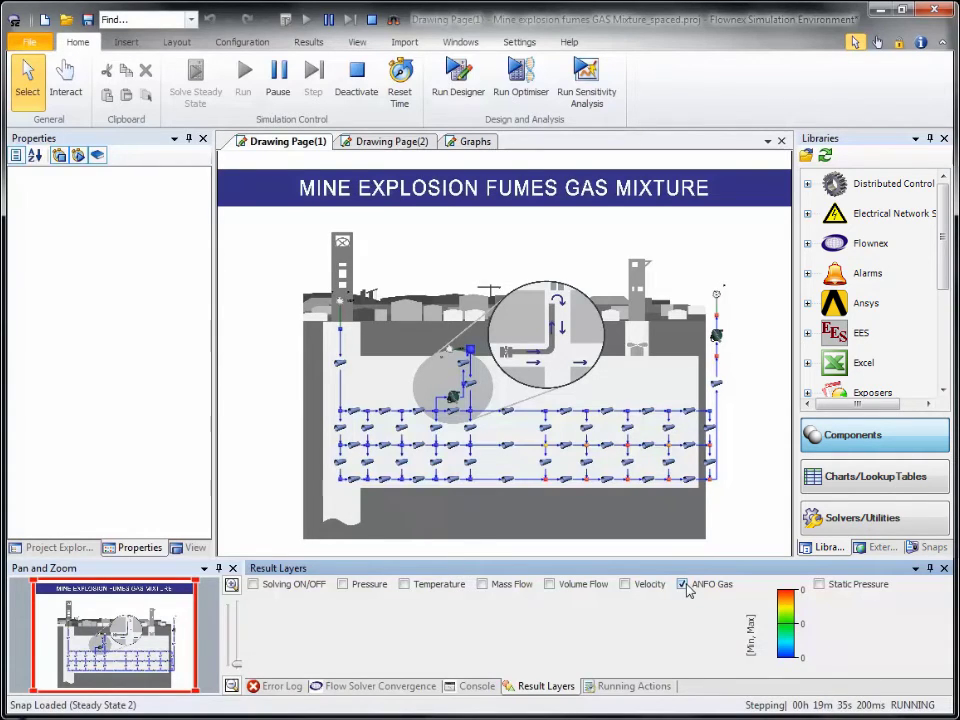
click(682, 584)
click(933, 547)
right_click(863, 213)
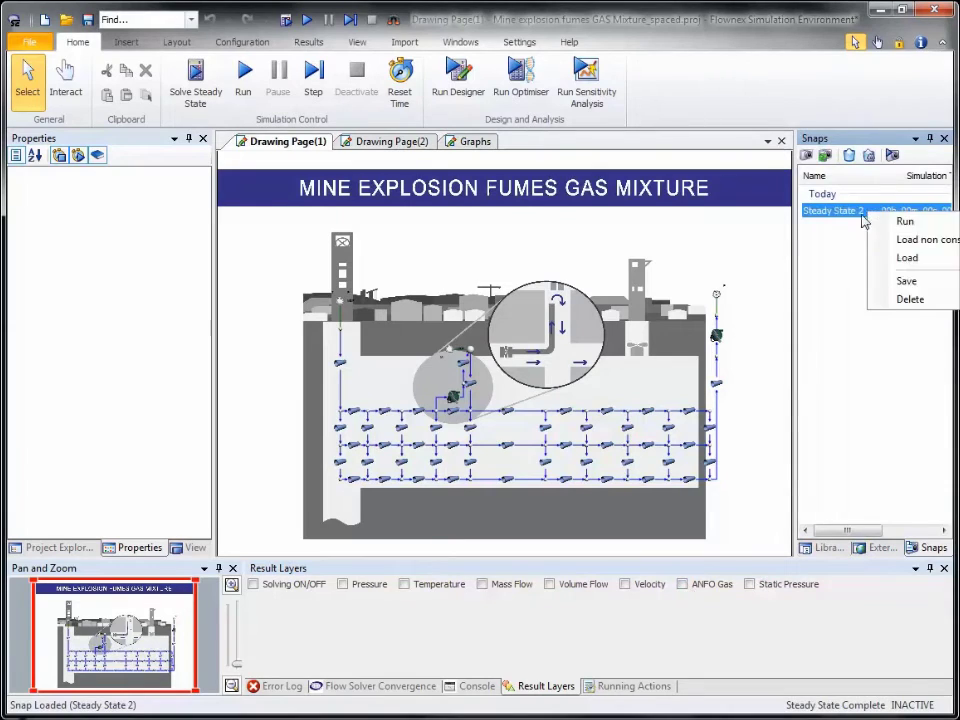
Load the Steady State 2 snap, re-solve, run the transient and colour pipes by static pressure
click(905, 259)
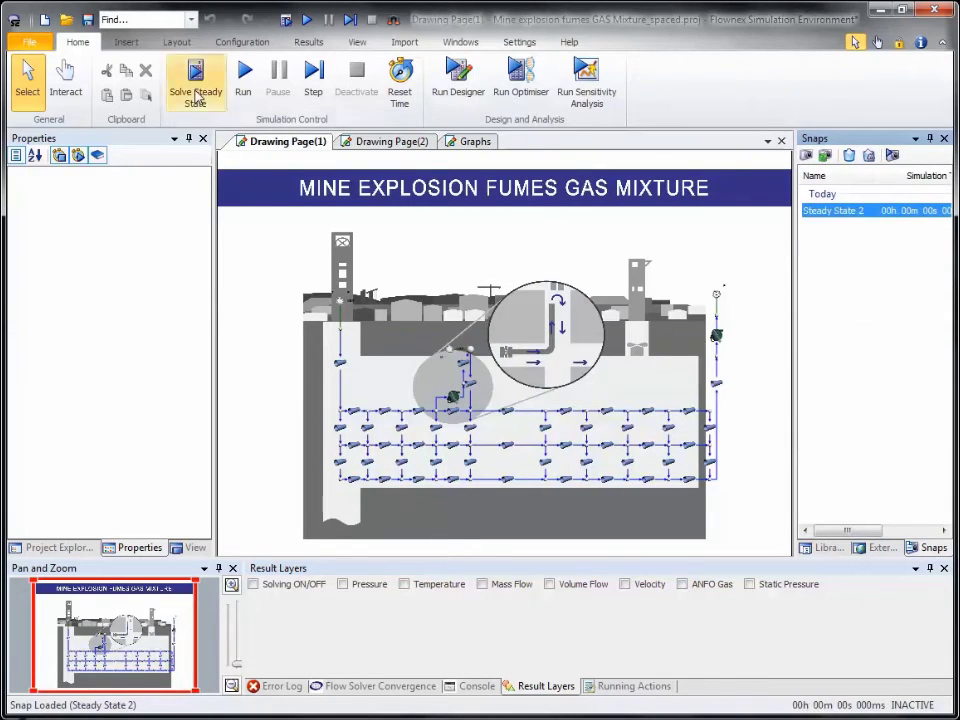
click(198, 97)
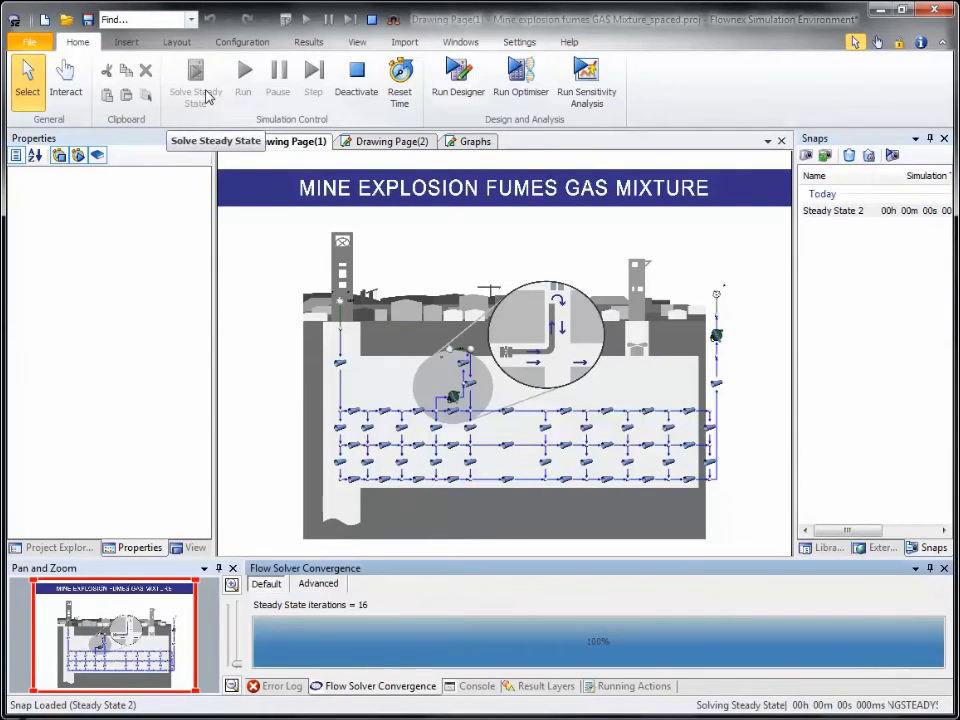
click(244, 75)
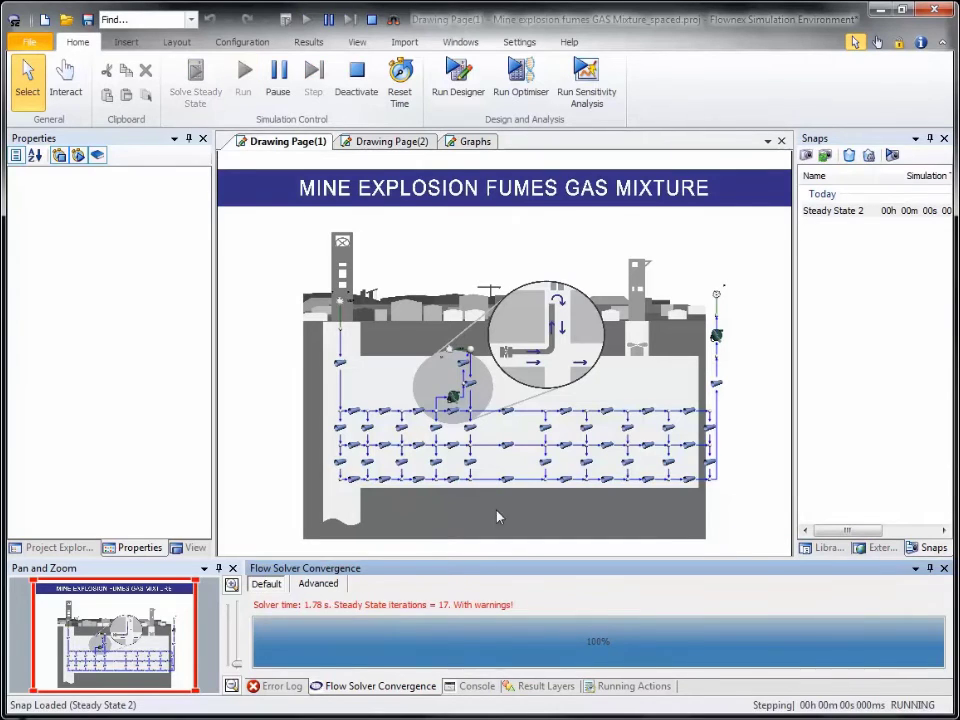
click(556, 688)
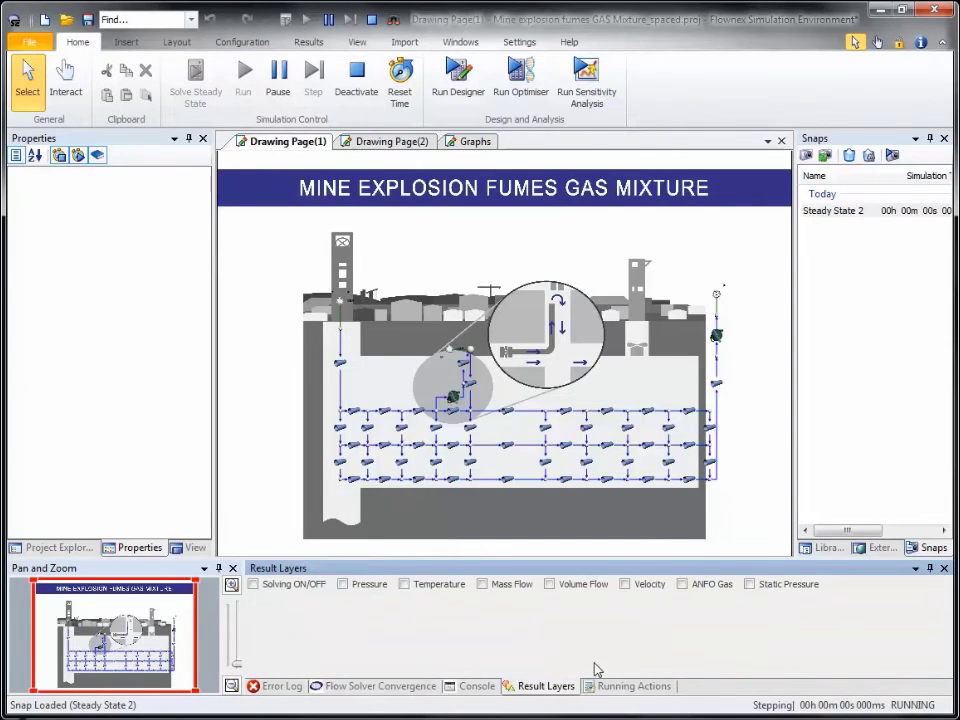
click(750, 584)
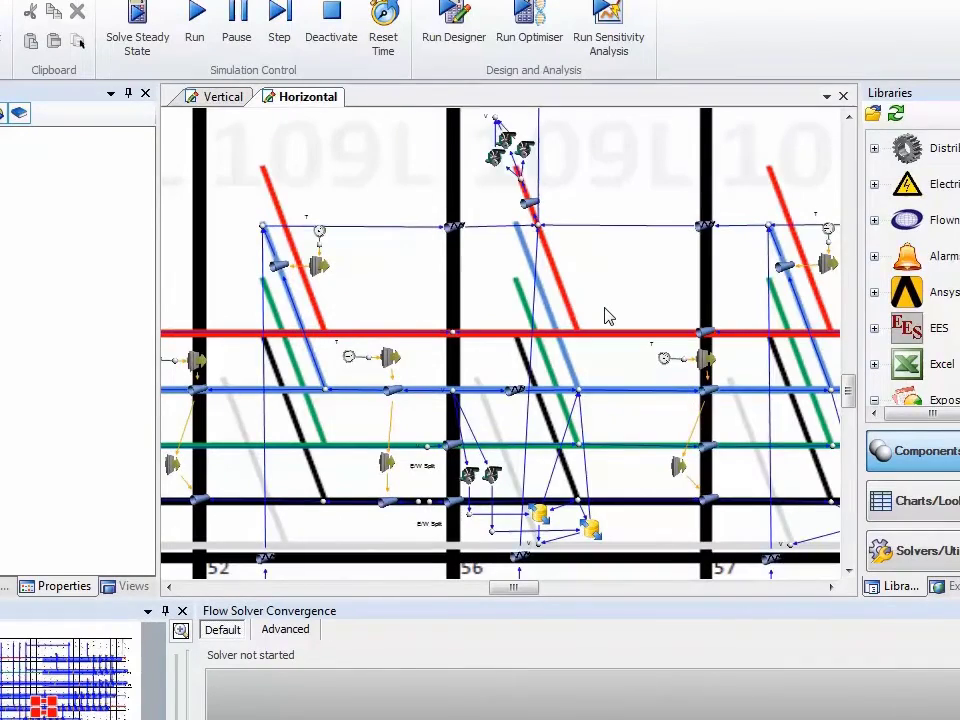
Switch the underground network model to its Vertical drawing page, zoomed out to show it
scroll(608, 316, down, 3)
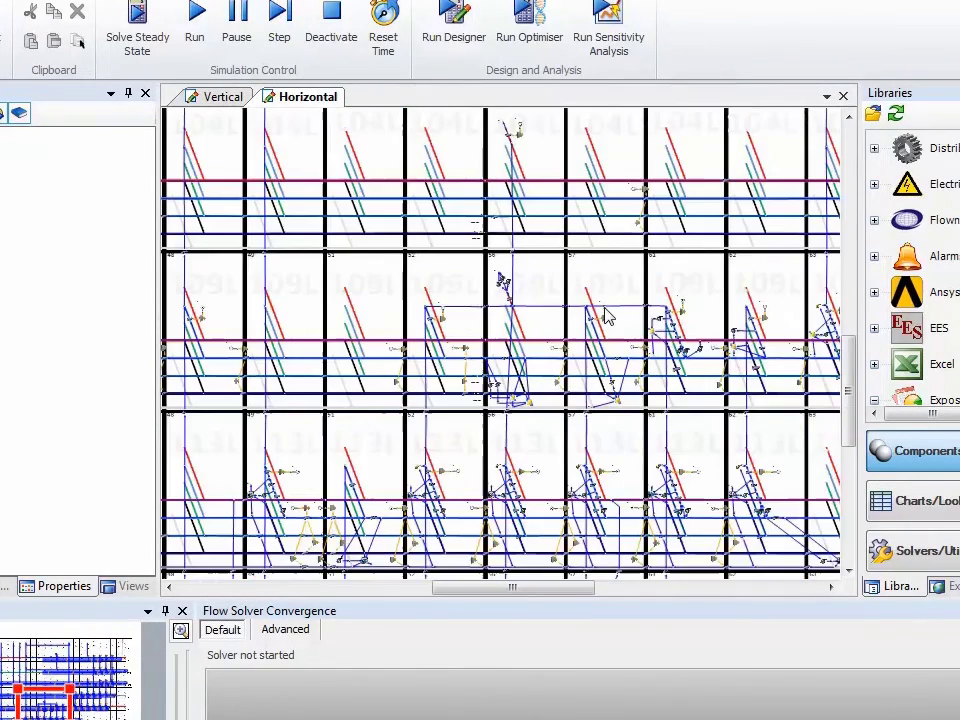
click(222, 96)
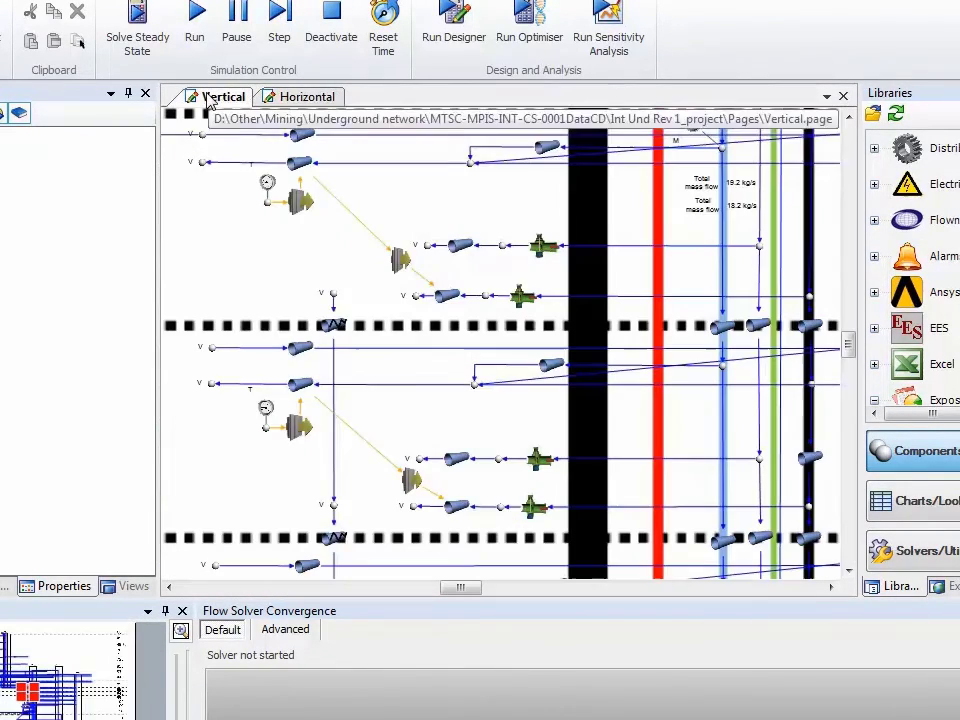
scroll(440, 418, down, 4)
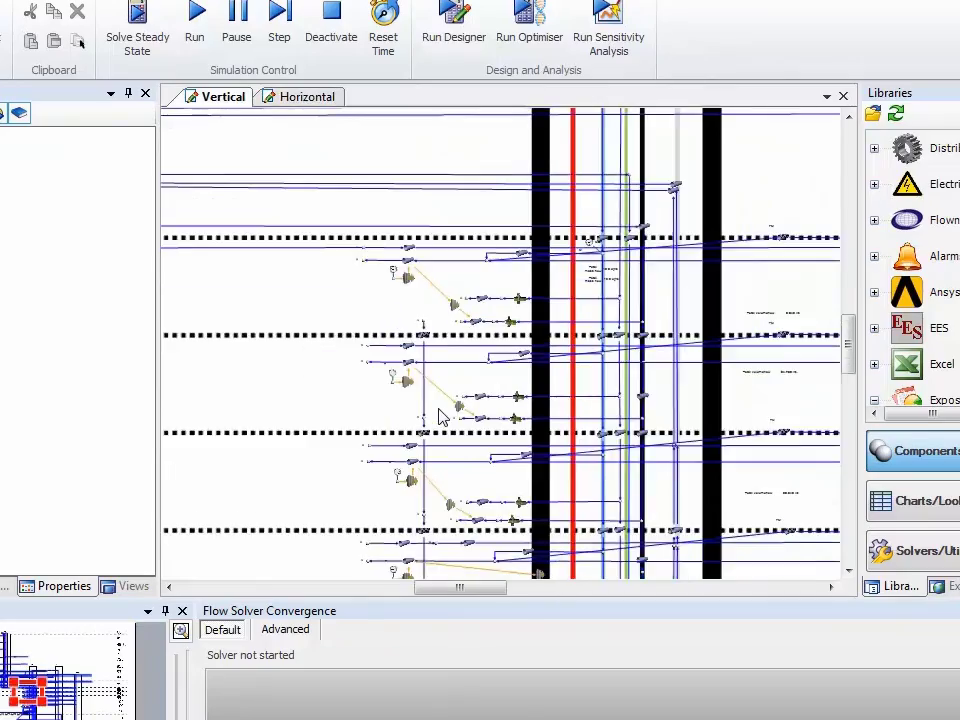